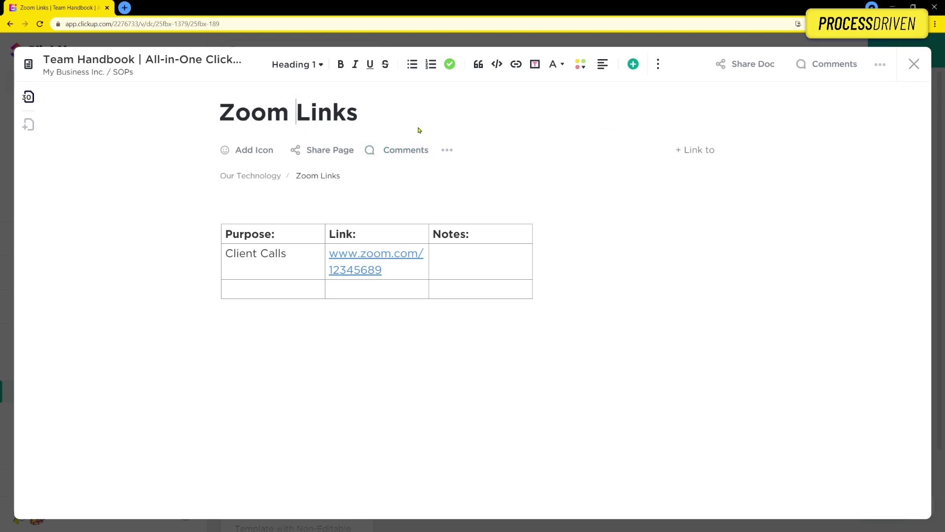
drag(374, 114, 174, 106)
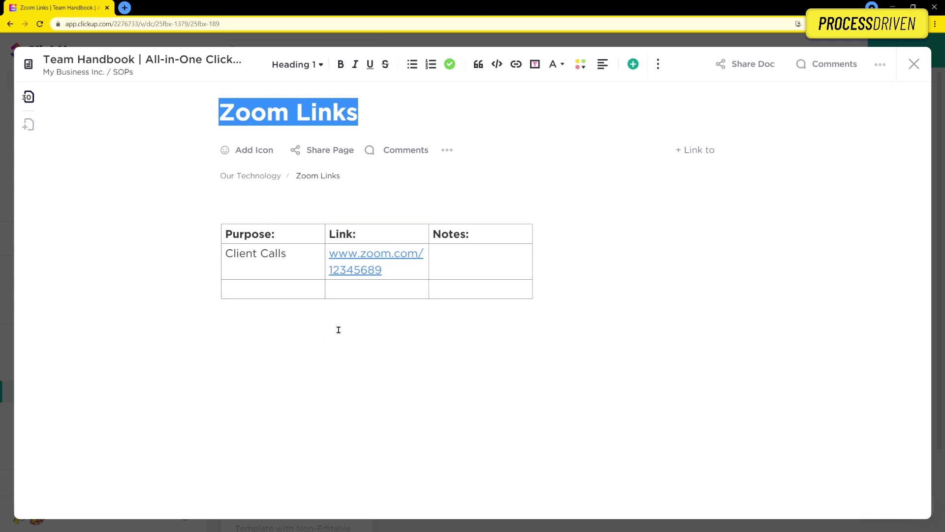
click(228, 254)
click(244, 296)
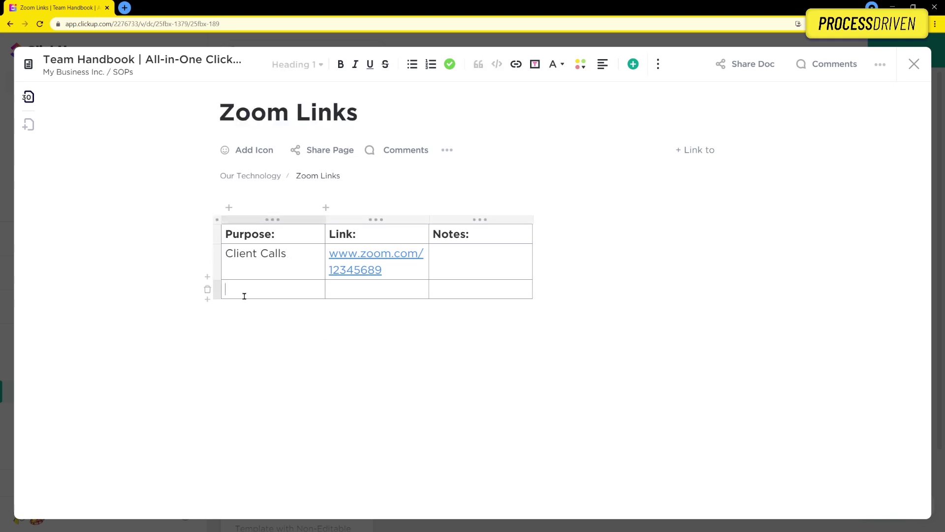
text(Internal TEam Meeting)
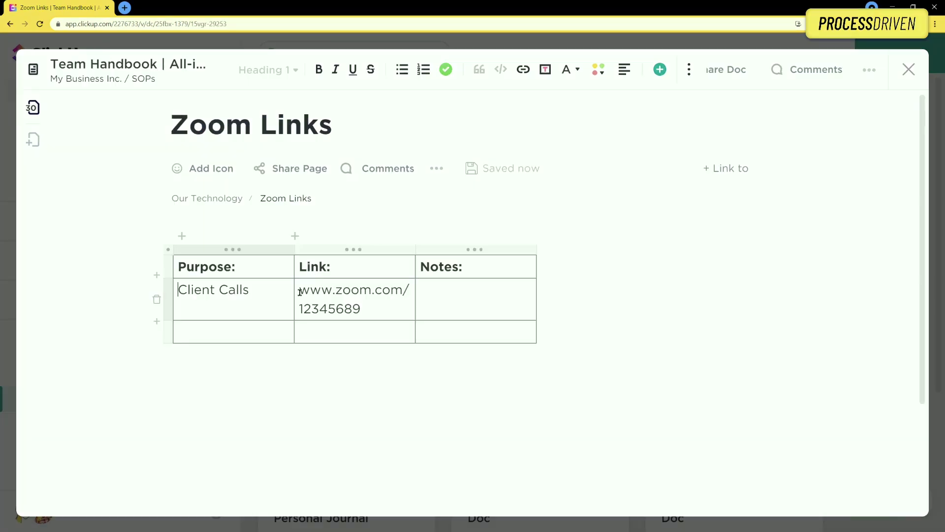
drag(301, 291, 403, 319)
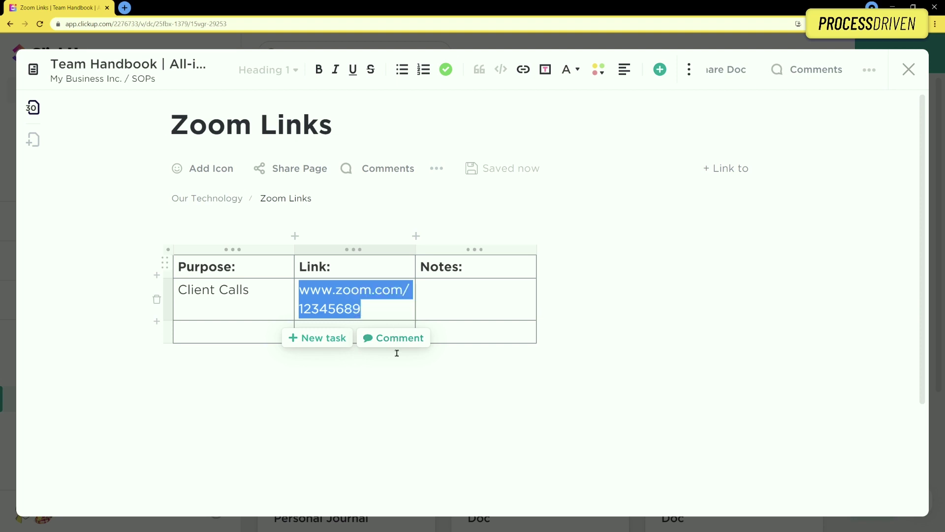
click(470, 303)
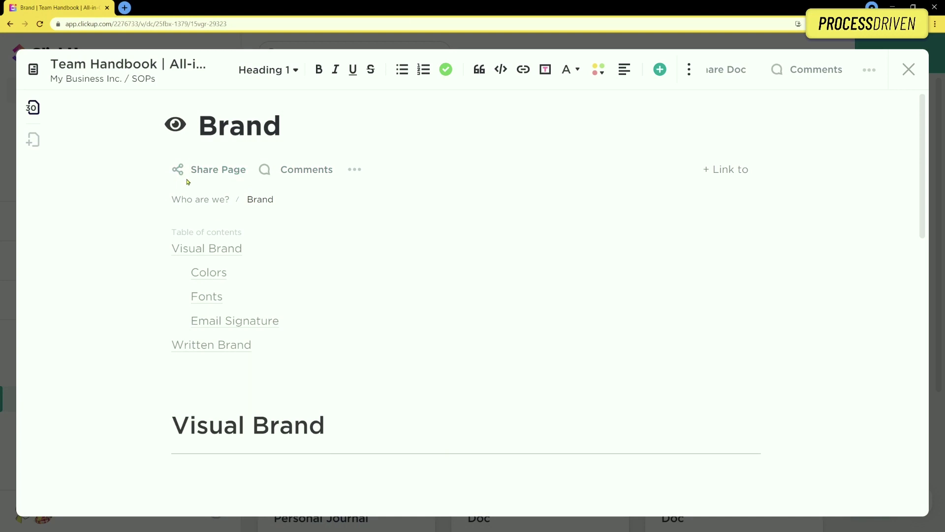
Scroll through the handbook's Brand page to review it, then close the team handbook doc.
drag(924, 175, 929, 229)
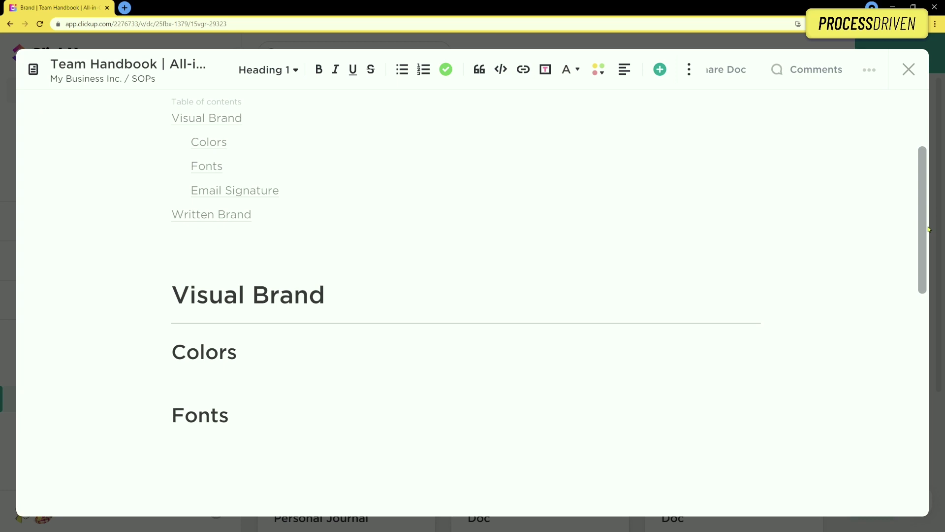
drag(929, 229, 940, 352)
mouse_move(943, 313)
mouse_down()
mouse_move(941, 262)
mouse_move(940, 315)
mouse_move(938, 270)
mouse_up()
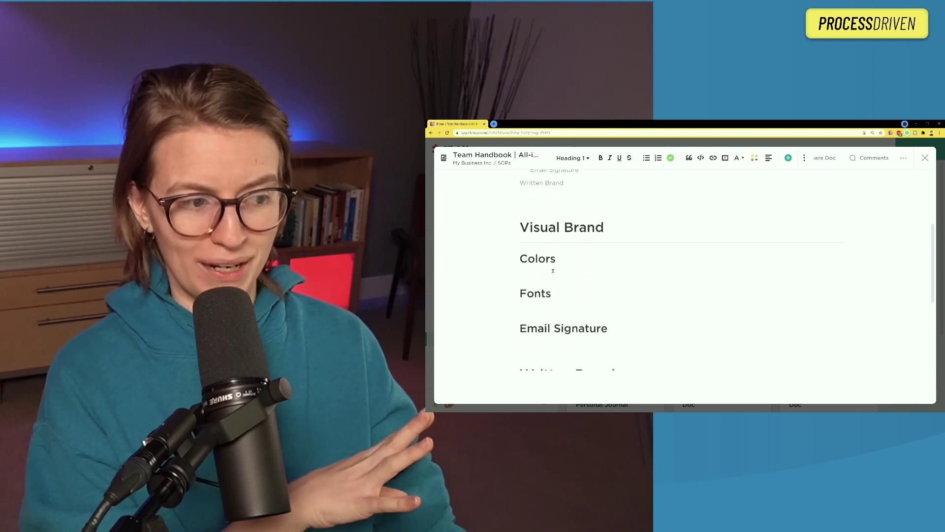
click(926, 159)
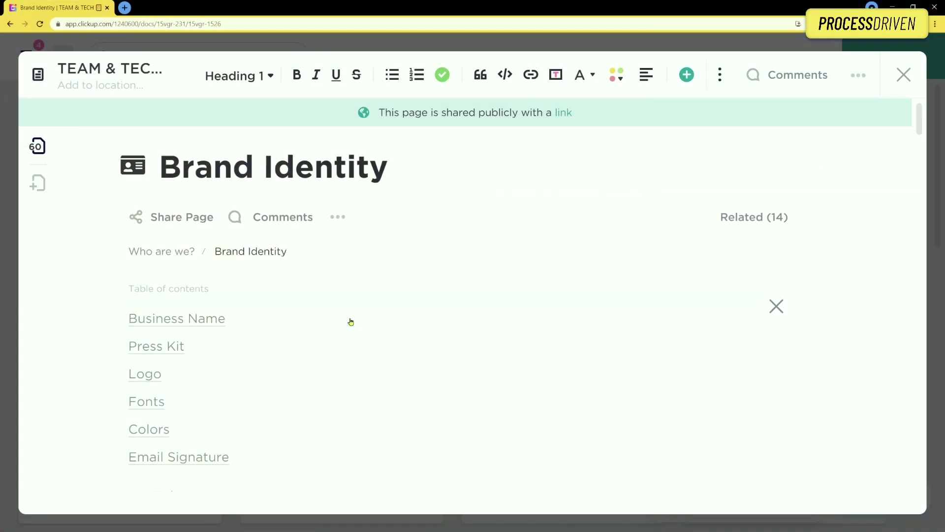
scroll(917, 133, down, 3)
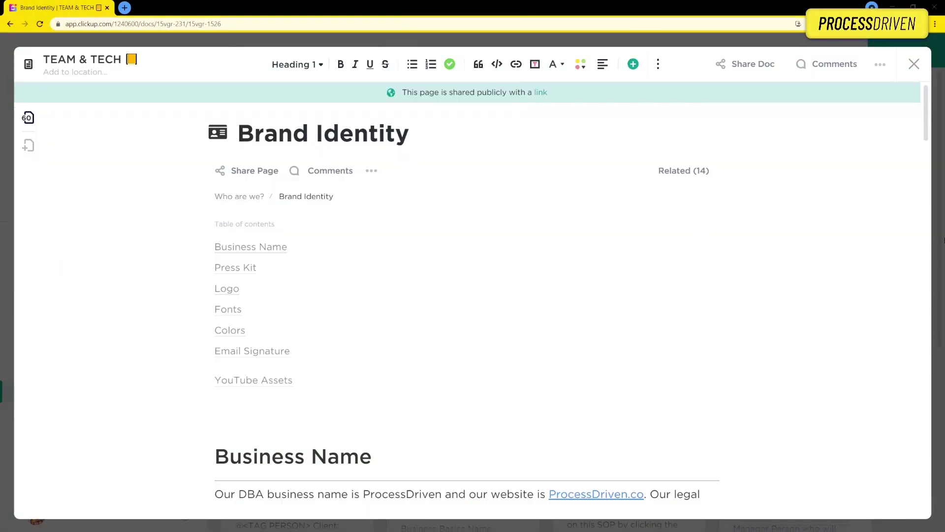
drag(925, 118, 930, 188)
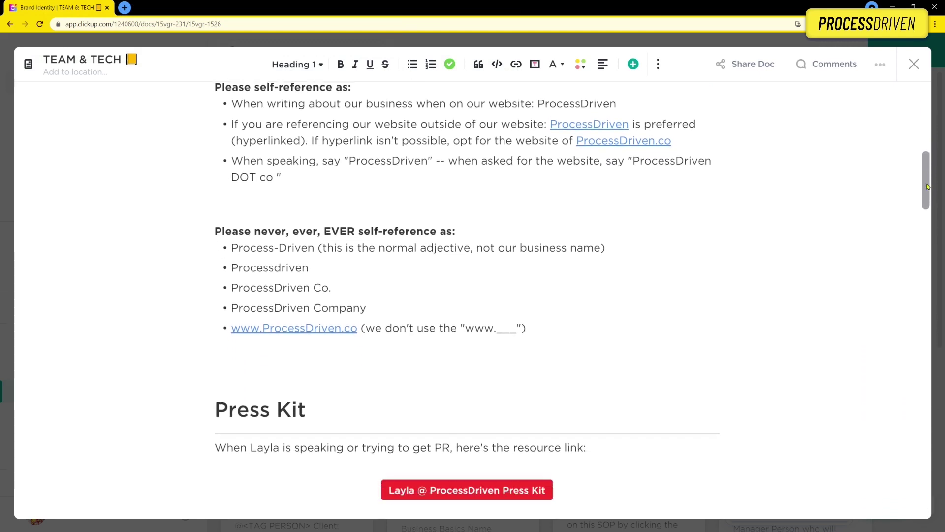
triple_click(333, 291)
key(Up)
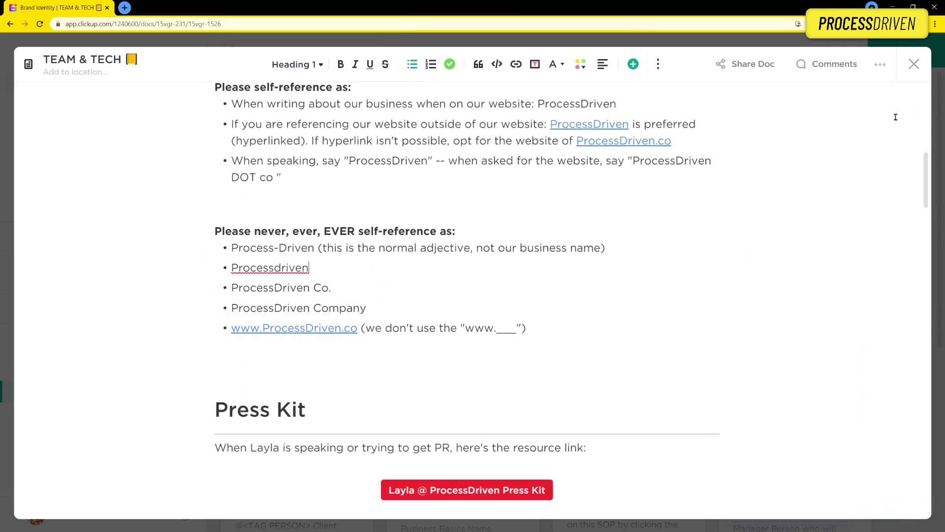
drag(934, 185, 932, 195)
drag(274, 191, 278, 190)
drag(926, 205, 923, 243)
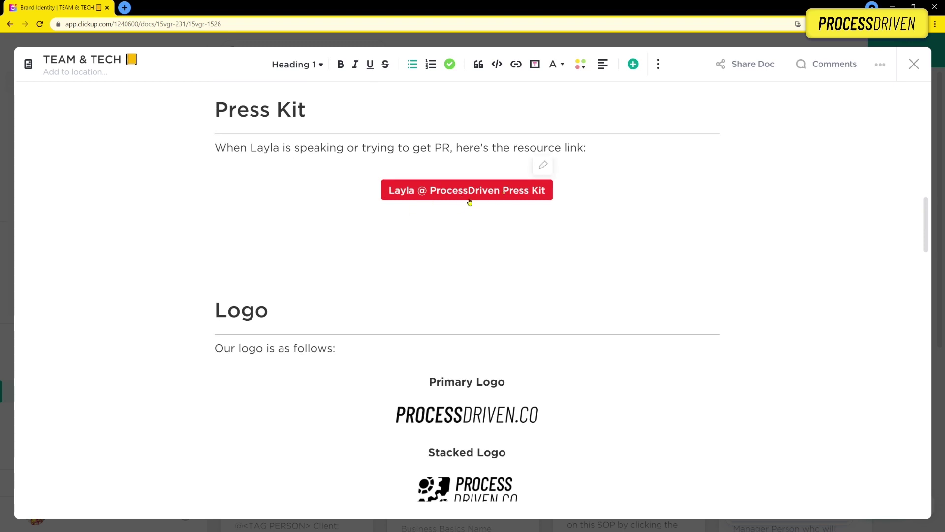
drag(931, 221, 931, 430)
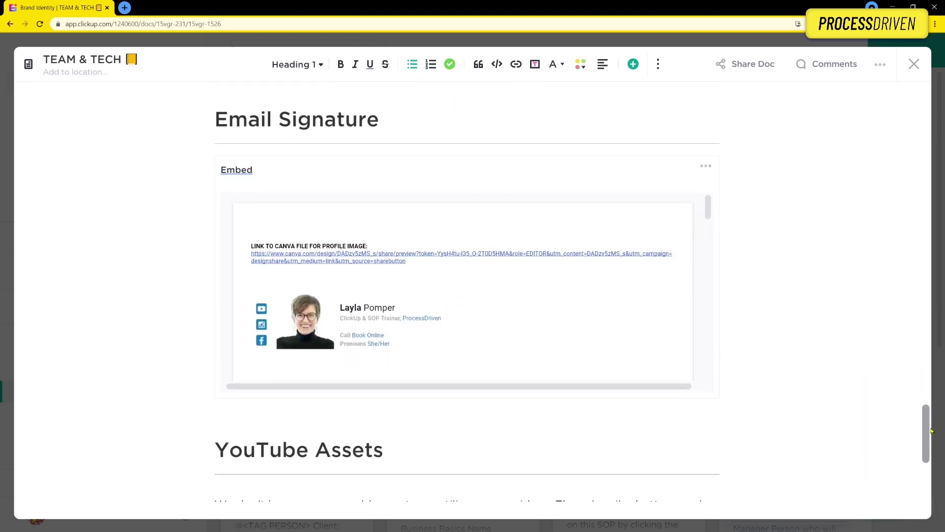
scroll(794, 395, up, 20)
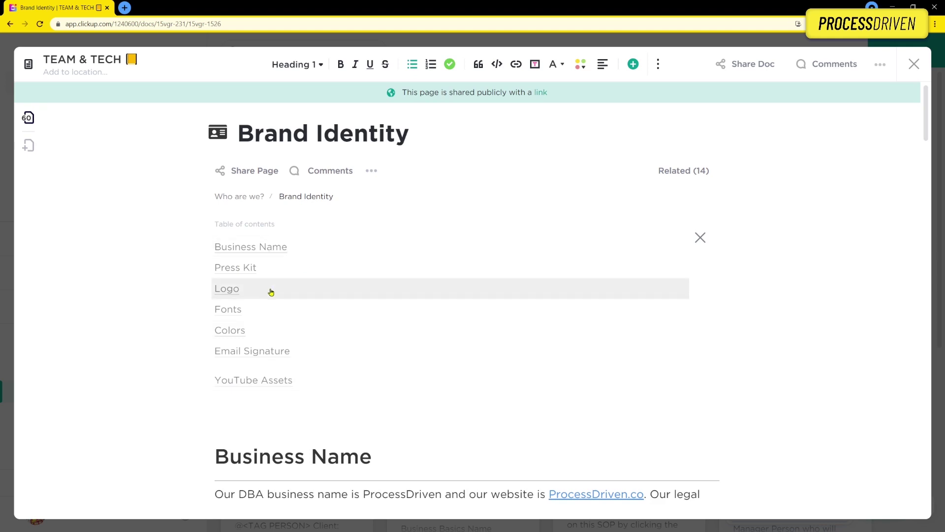
scroll(631, 246, down, 5)
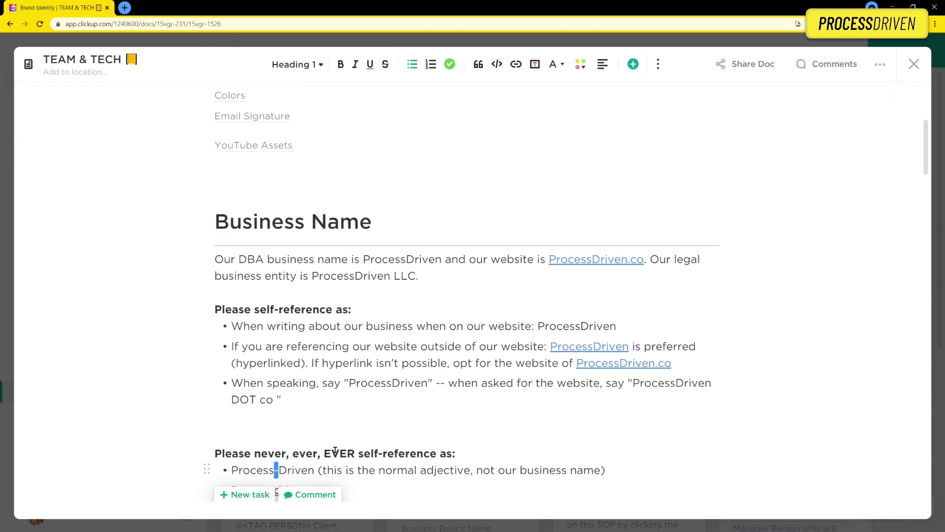
click(335, 450)
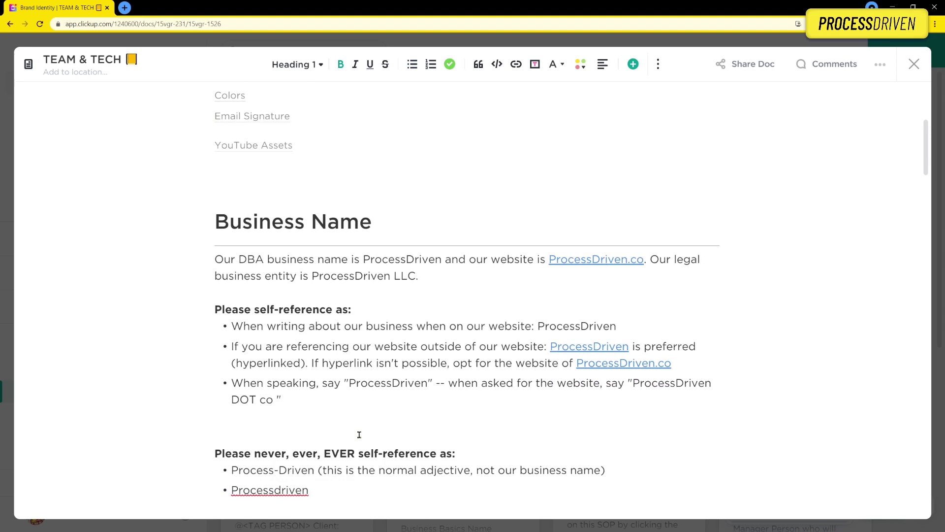
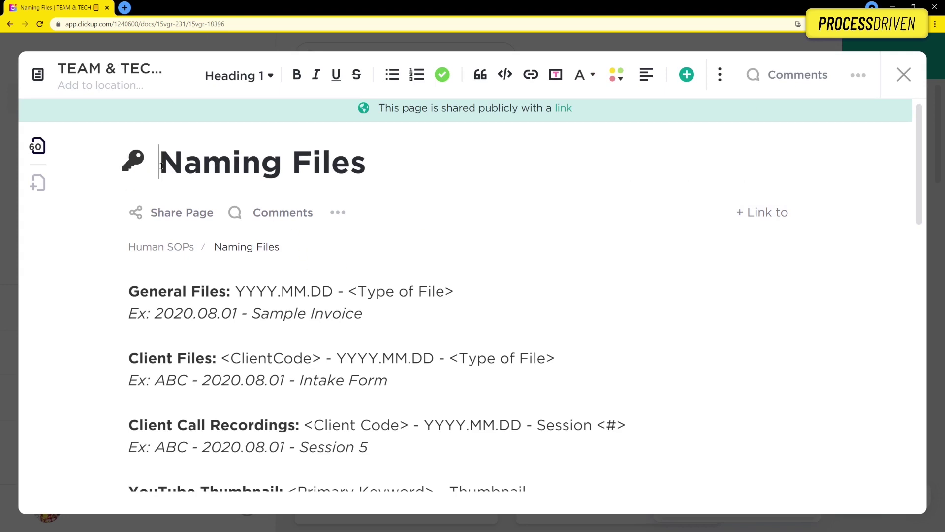
drag(162, 166, 402, 167)
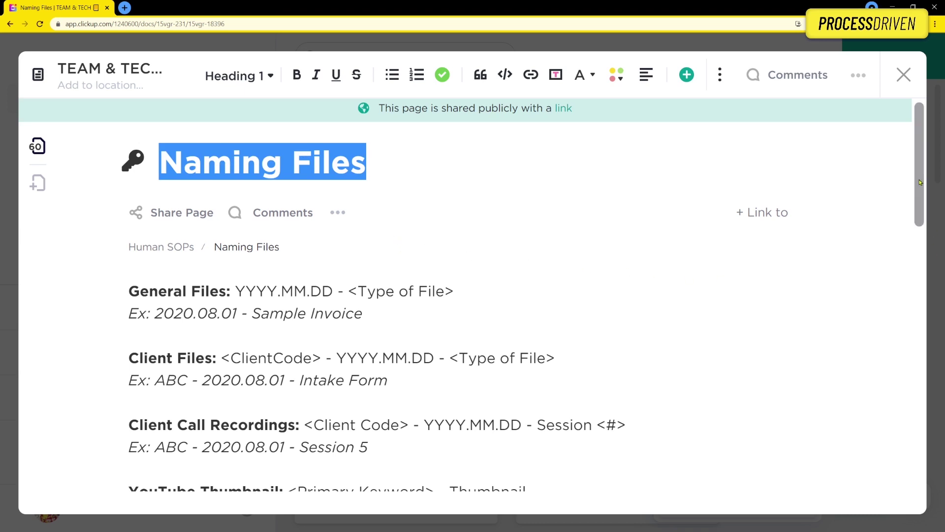
click(282, 275)
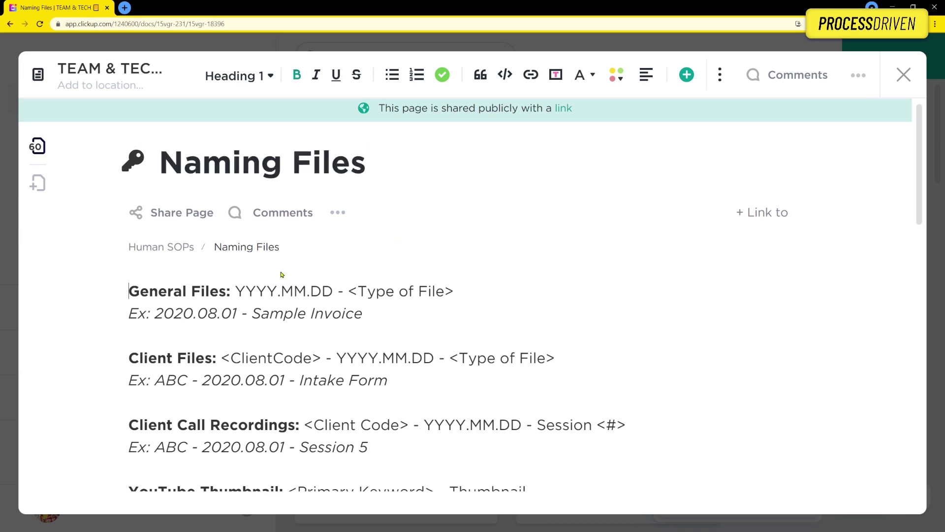
key(Return)
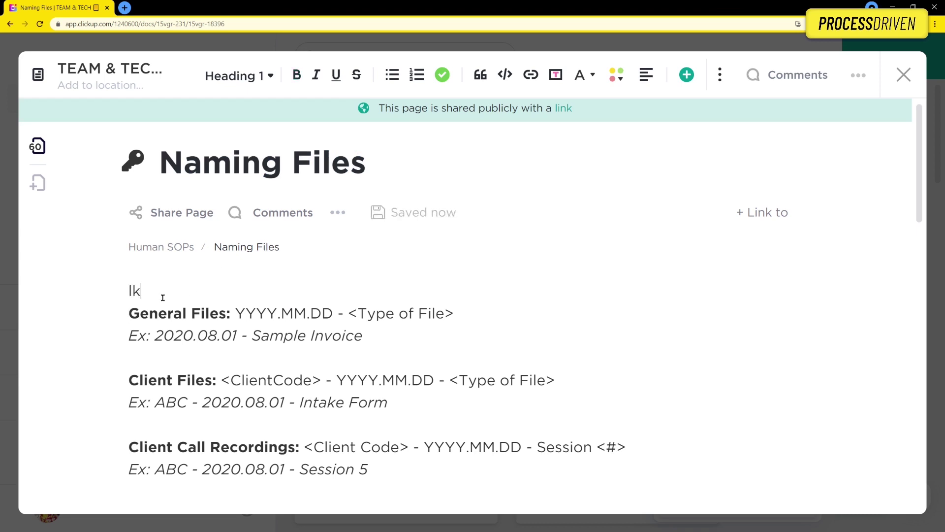
drag(223, 303, 119, 295)
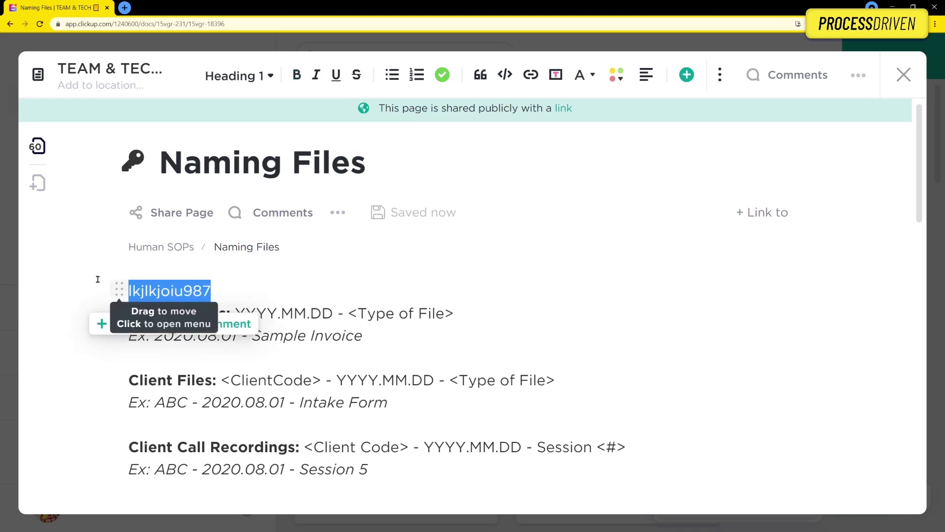
key(BackSpace)
key(BackSpace)
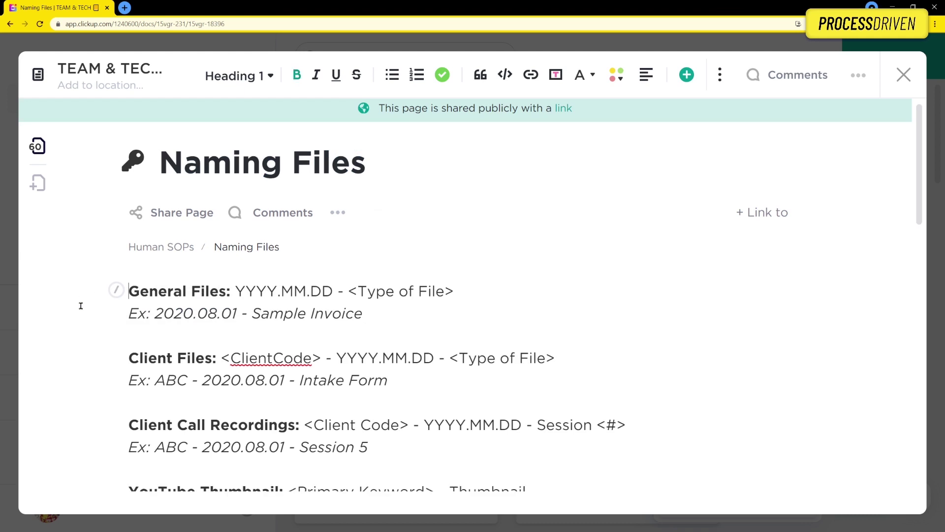
drag(424, 323, 98, 279)
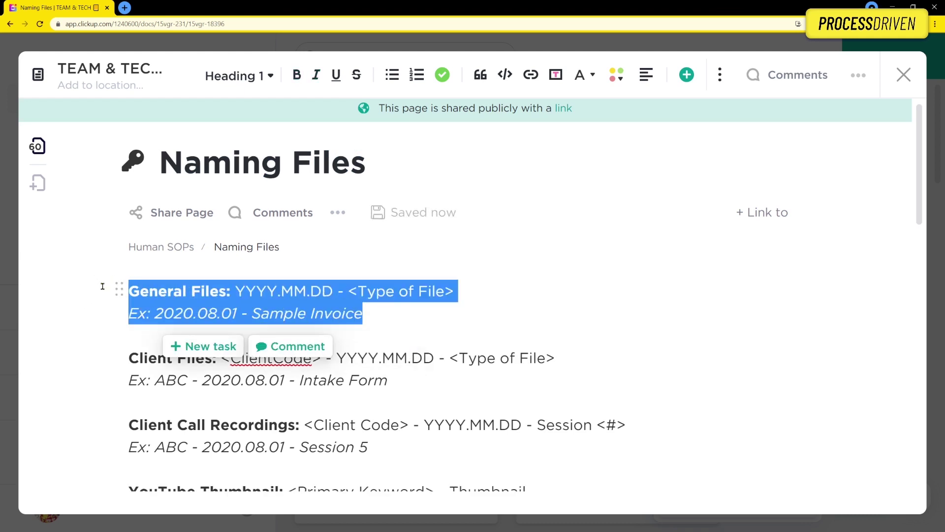
drag(917, 208, 881, 245)
click(694, 365)
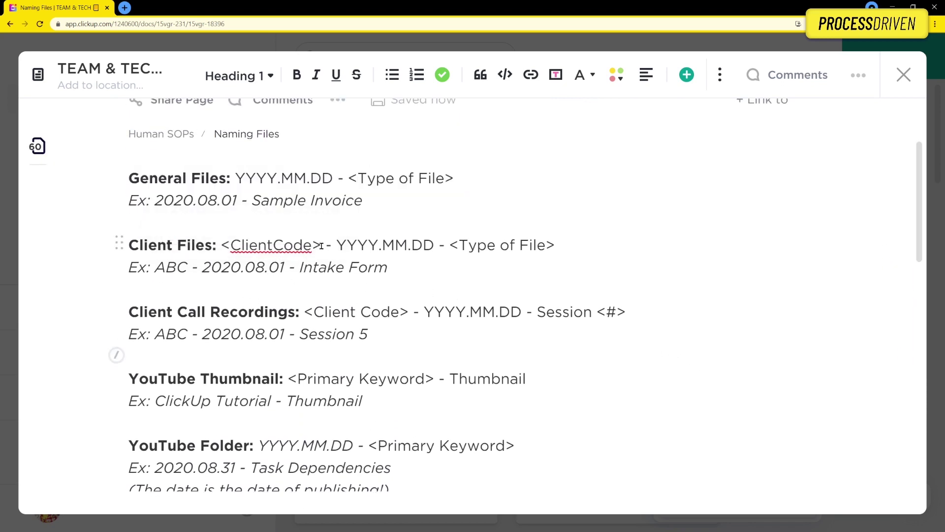
drag(321, 246, 223, 238)
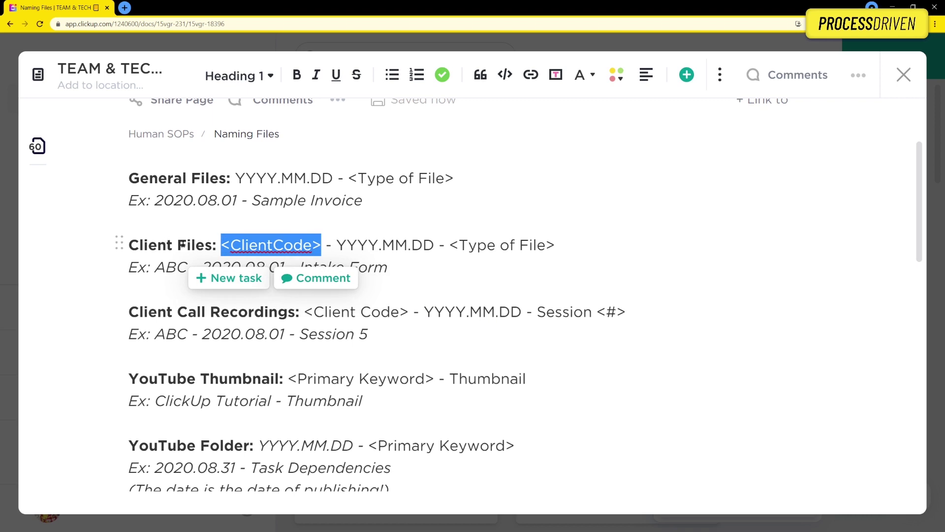
drag(222, 245, 322, 237)
drag(188, 267, 157, 266)
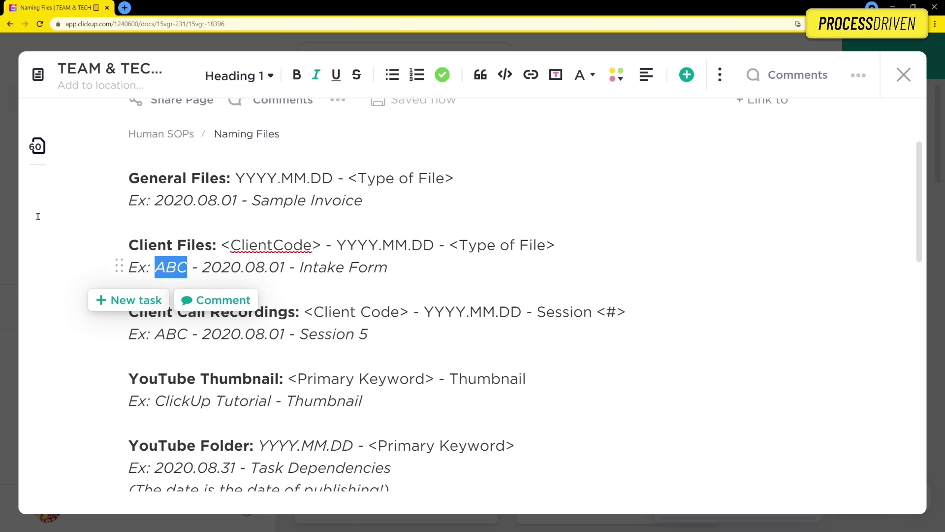
text(John Doe Inc)
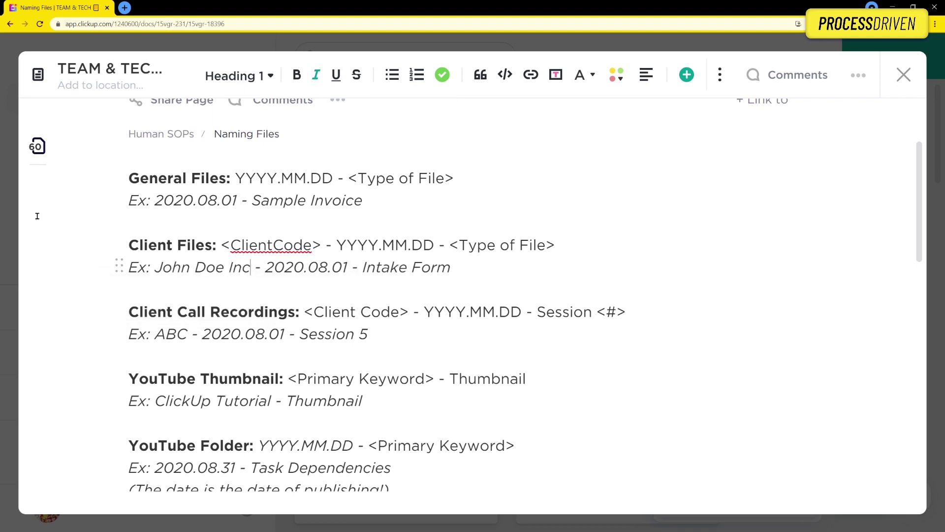
text(.)
drag(251, 267, 164, 267)
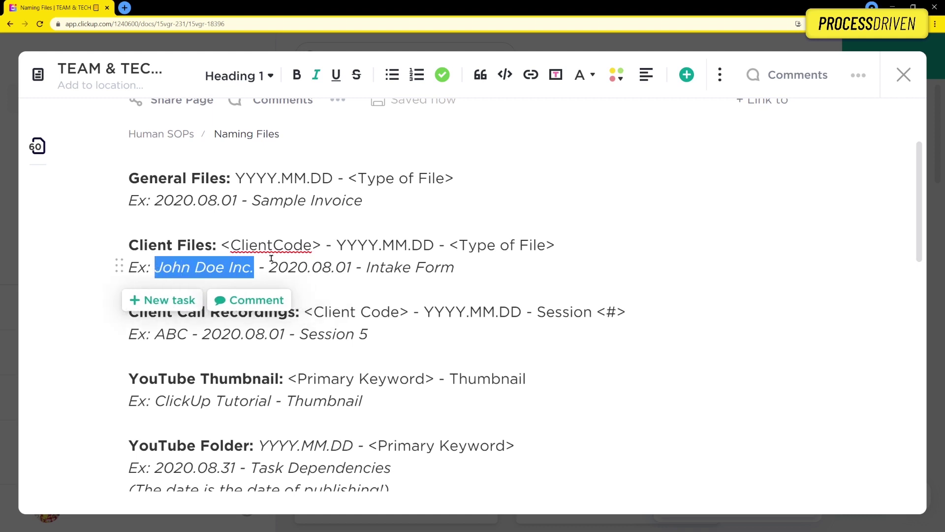
text(ABC)
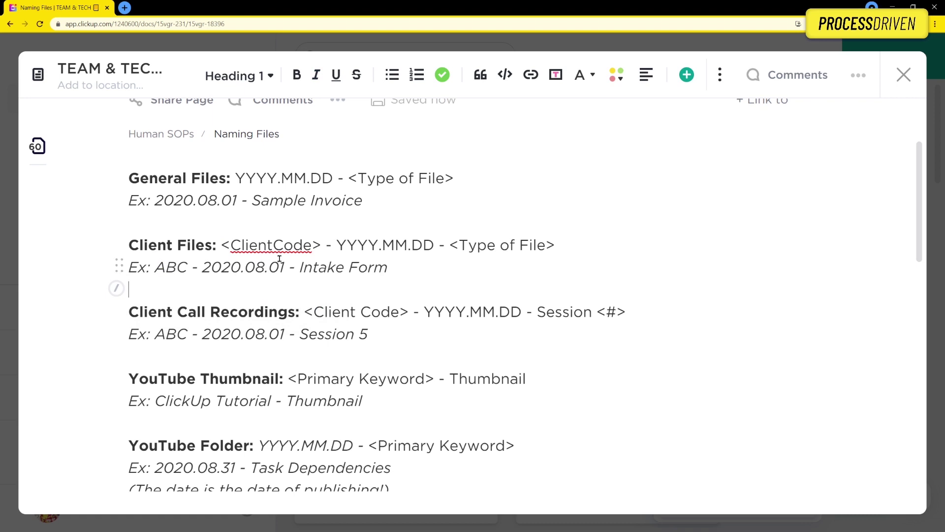
Append ' Convention' to the document title so it reads 'Naming Files Convention'.
scroll(360, 246, up, 3)
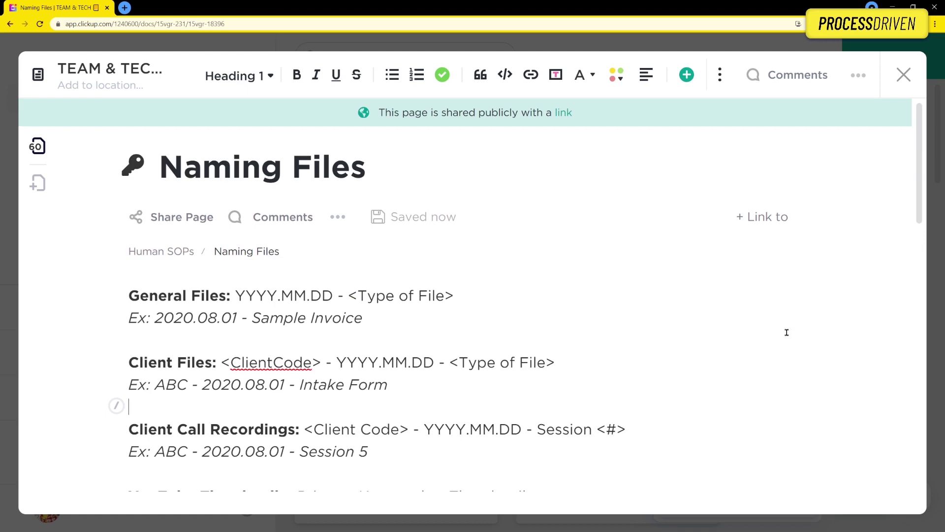
text(Convention)
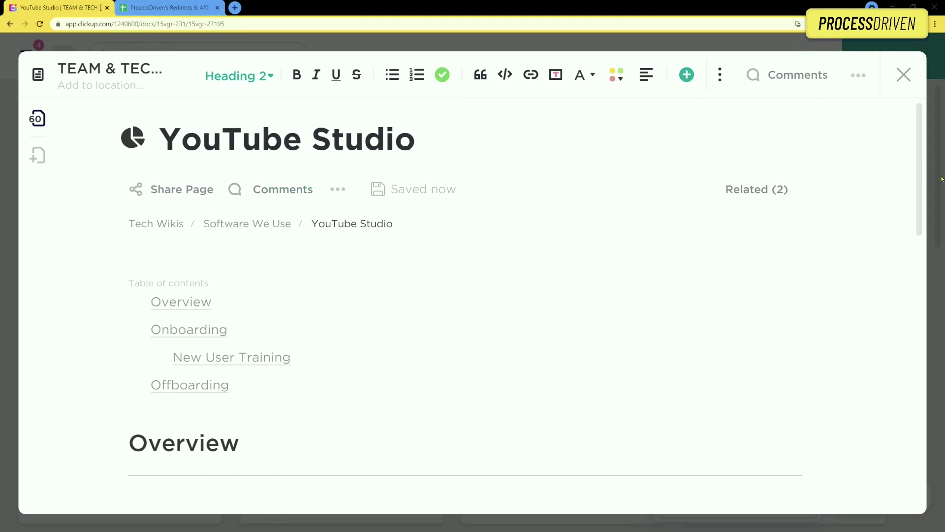
Place the cursor at the Overview heading and scroll down to the Onboarding and New User Training sections.
scroll(202, 240, down, 2)
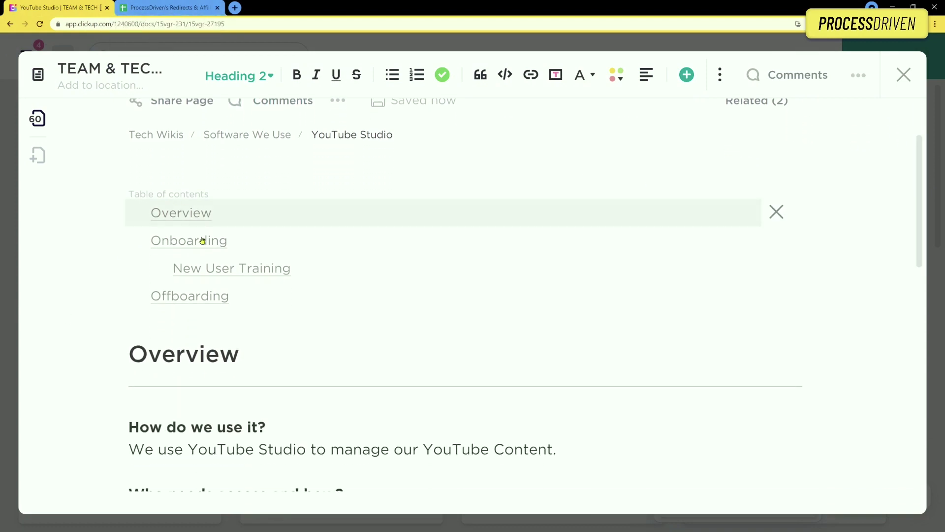
click(207, 212)
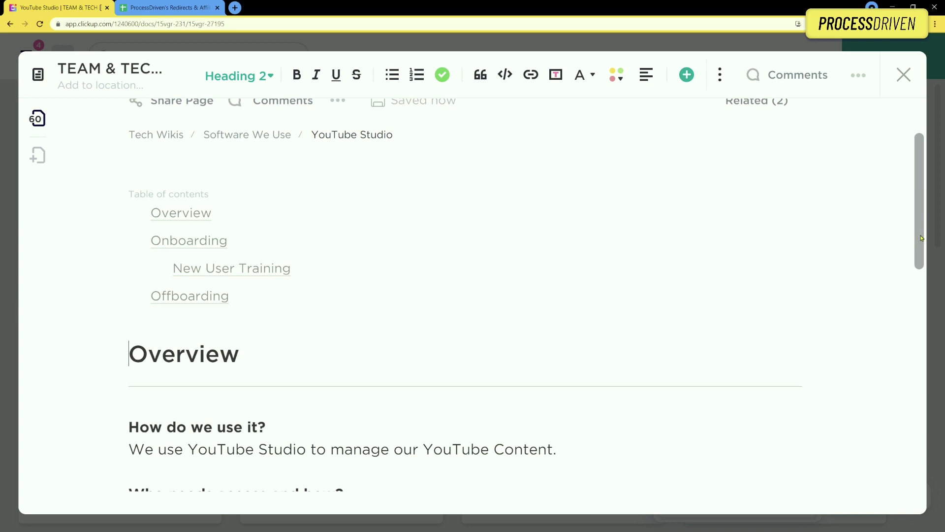
drag(922, 238, 930, 352)
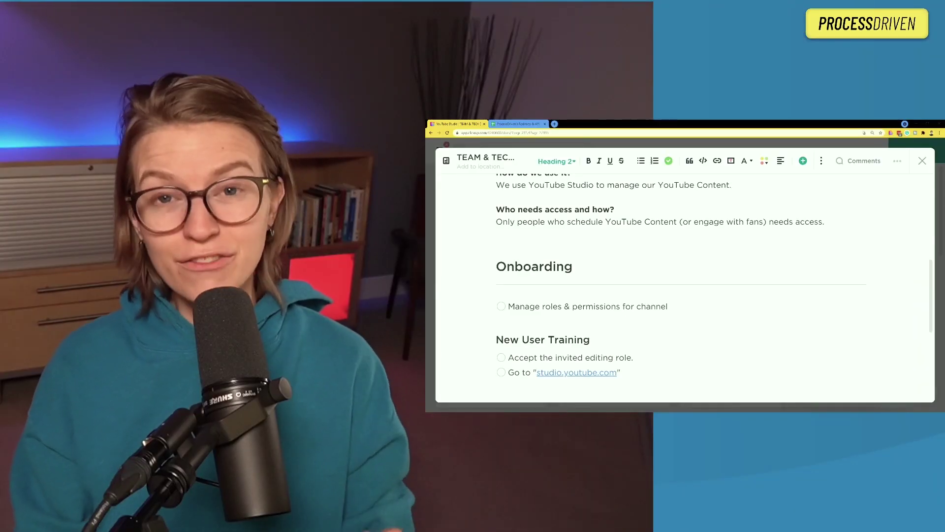